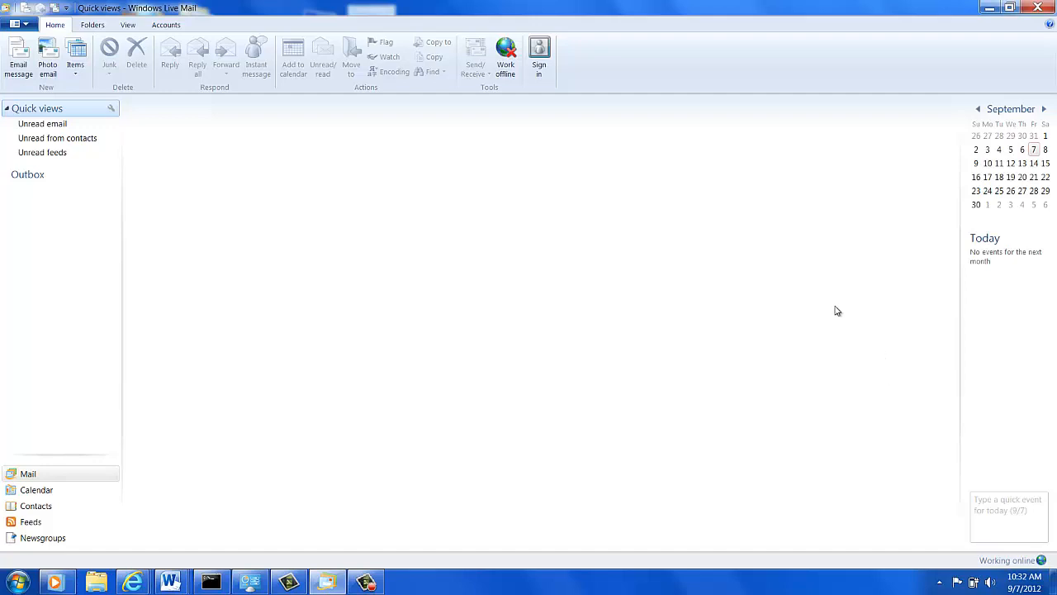
Add a new email account with its address, password and display name, choosing manual server settings
click(168, 25)
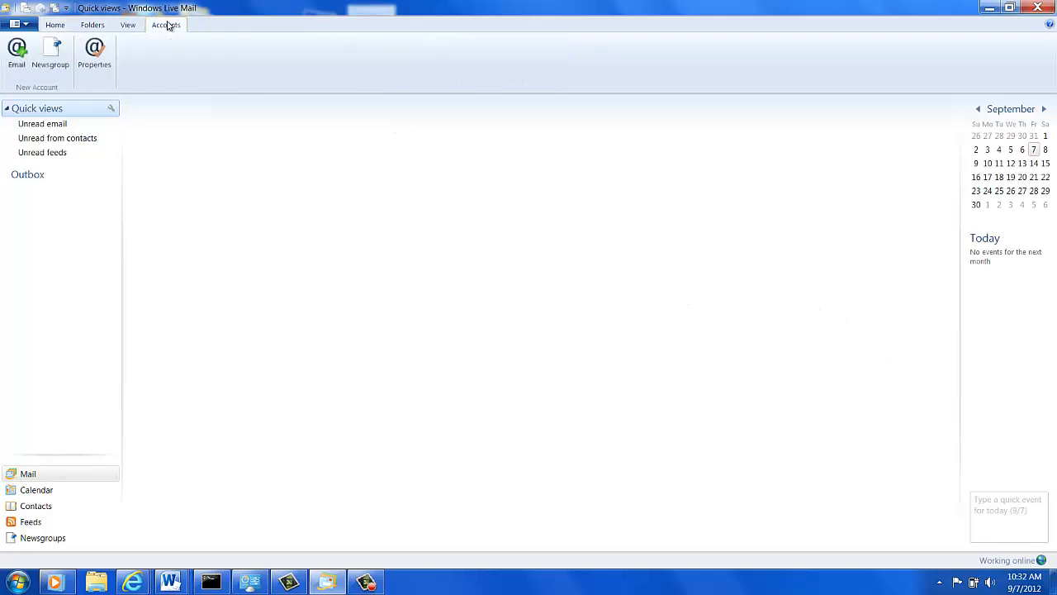
click(18, 51)
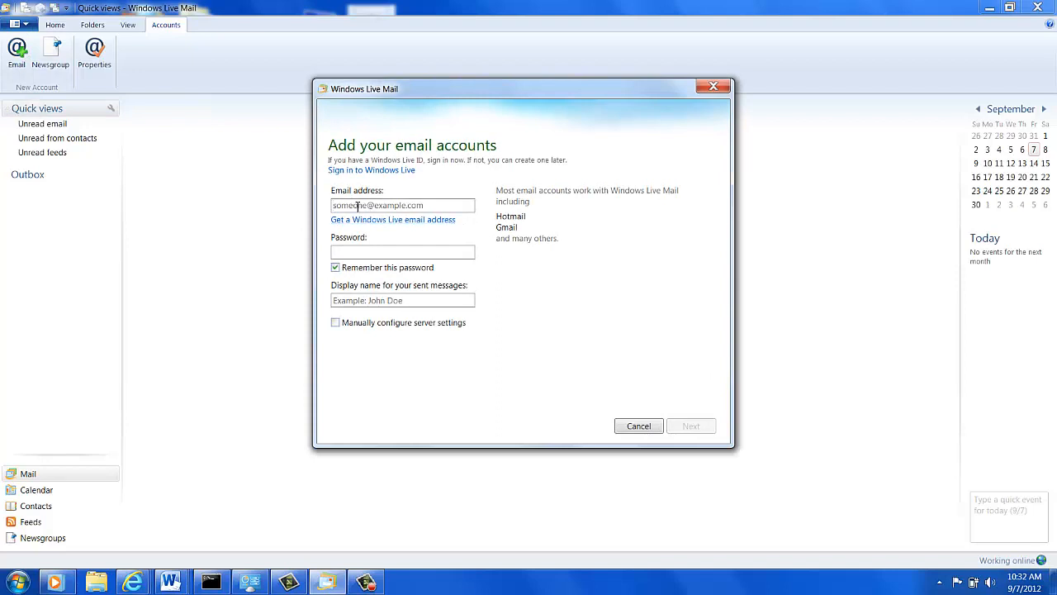
click(434, 206)
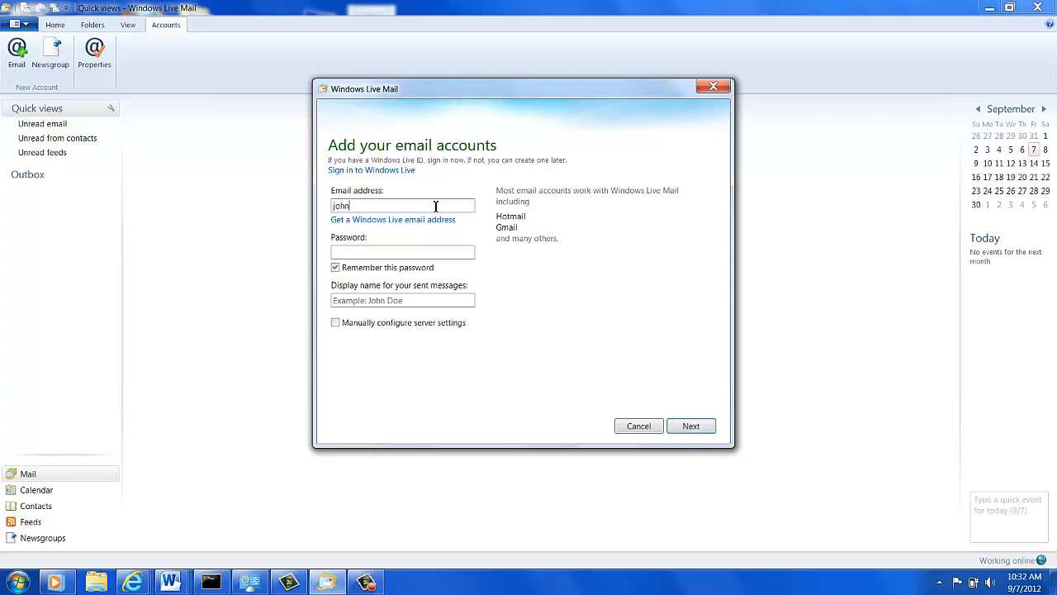
key(Tab)
key(Tab)
text(******)
click(418, 301)
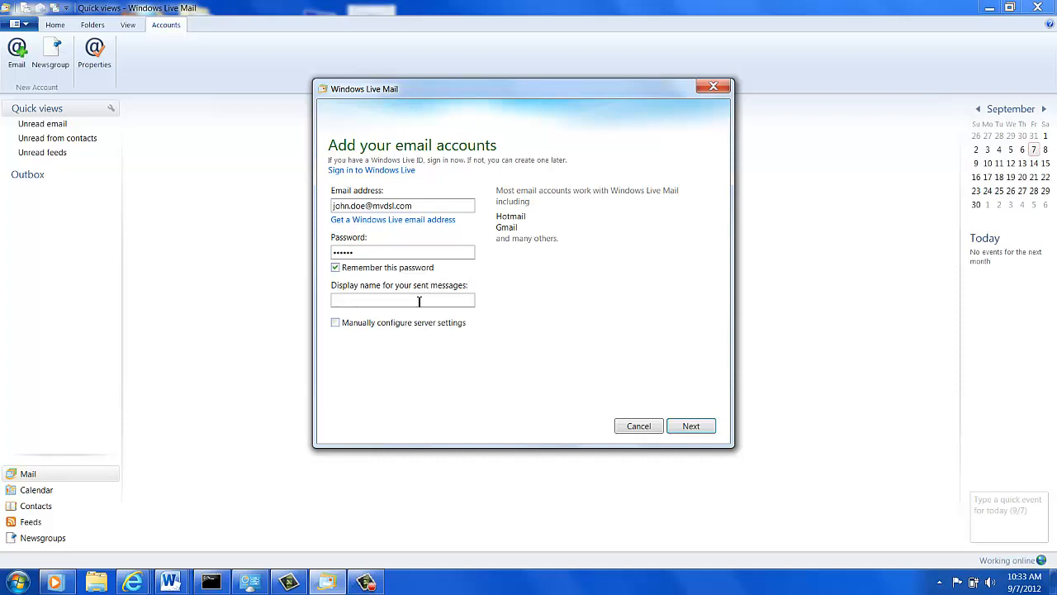
text(John Doe)
click(337, 322)
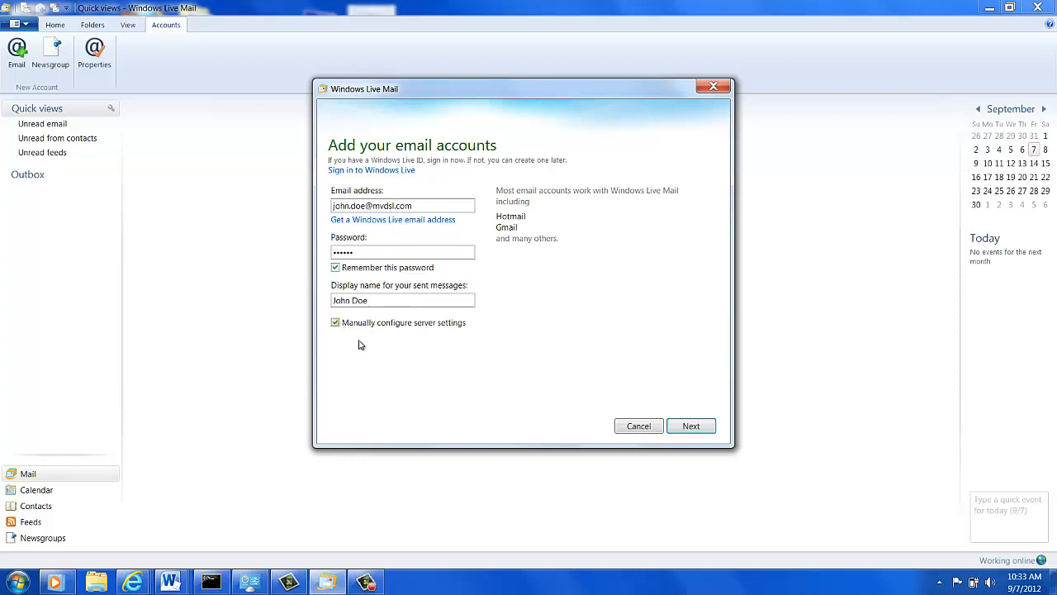
click(692, 426)
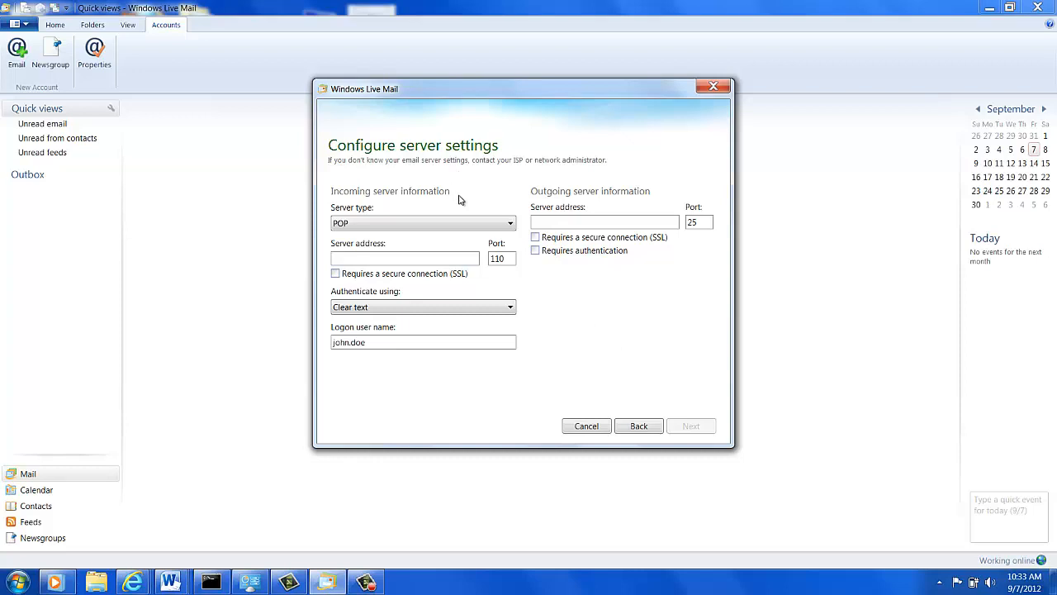
Set the incoming server type to IMAP on port 143, after briefly switching to POP
click(510, 225)
click(425, 248)
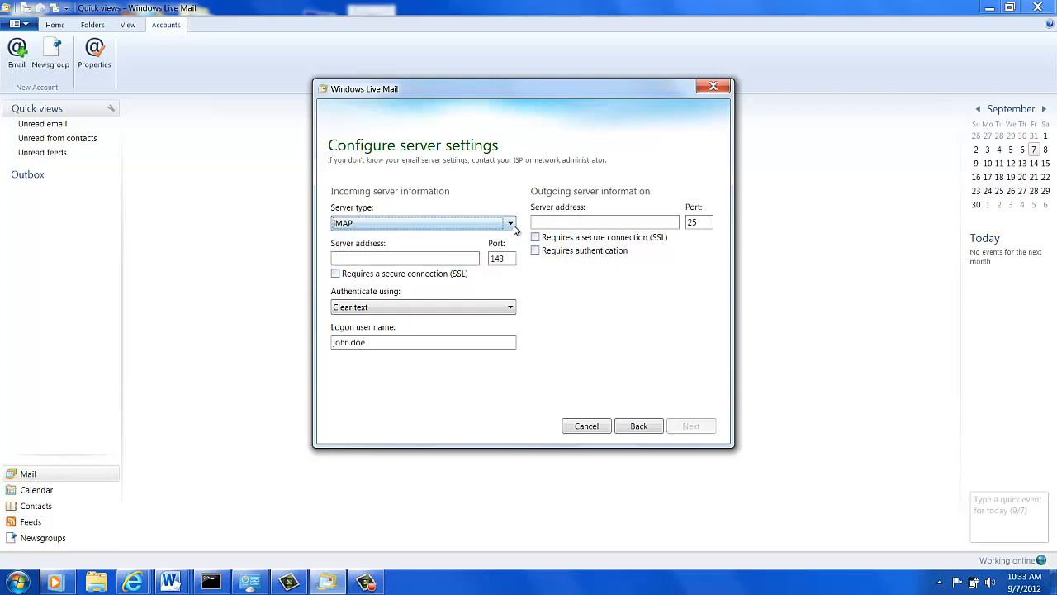
click(512, 225)
click(430, 238)
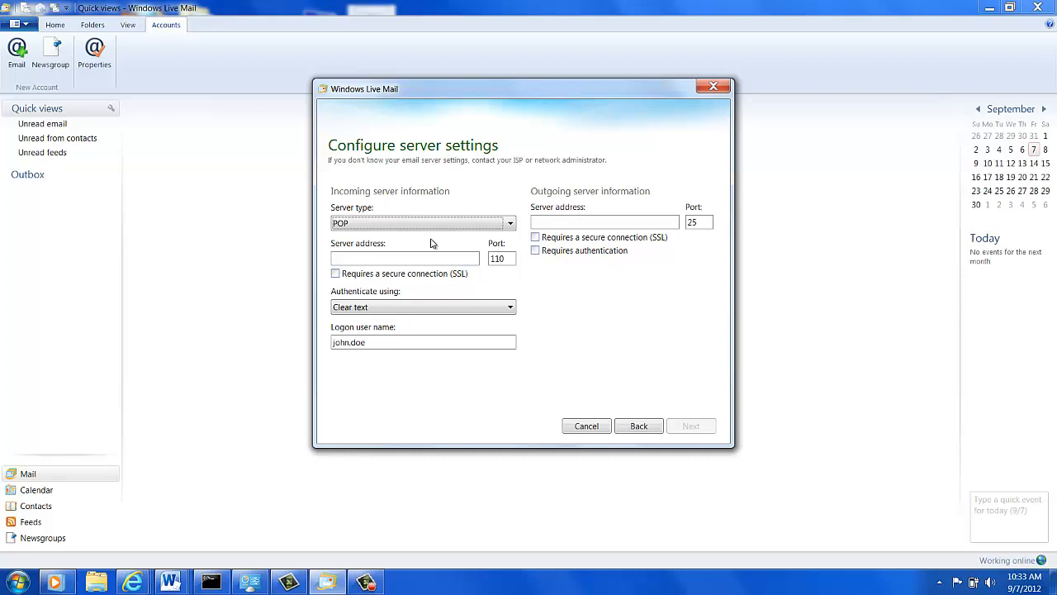
click(508, 224)
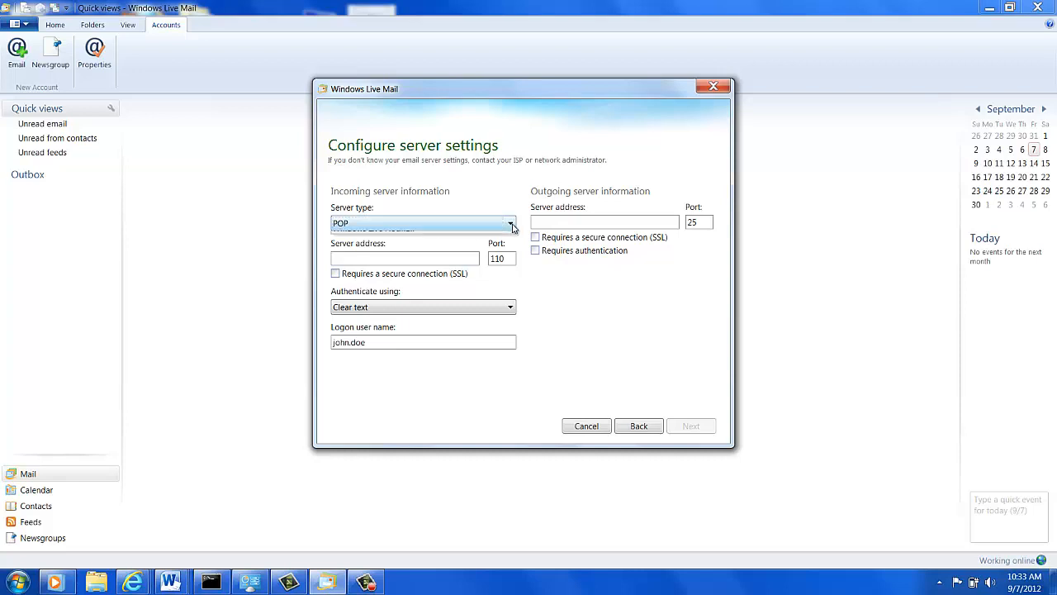
click(426, 248)
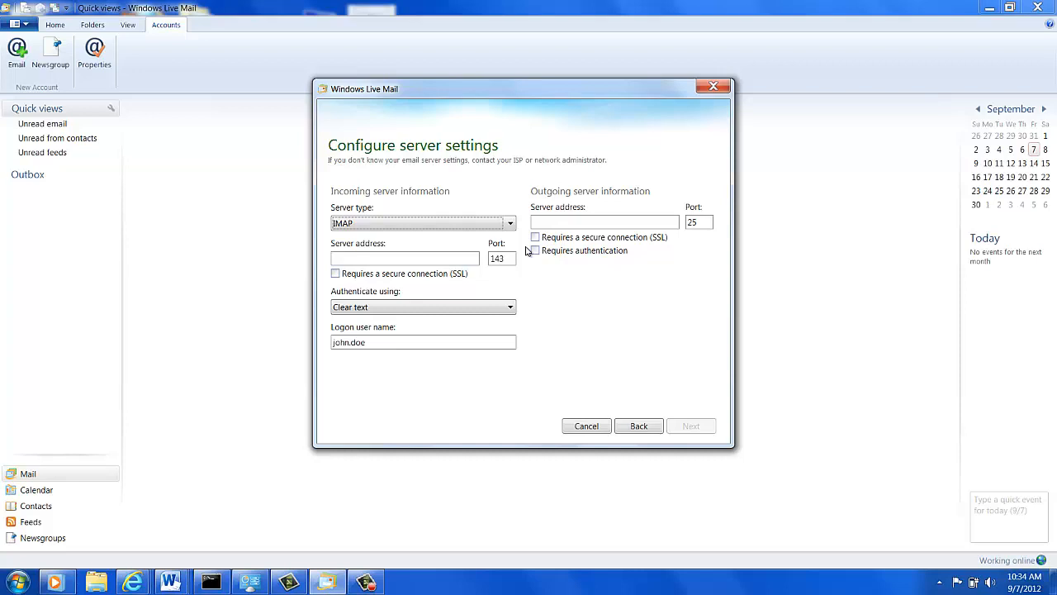
Try POP and IMAP with incoming SSL toggled, settling on POP port 110 without SSL
click(510, 226)
click(510, 226)
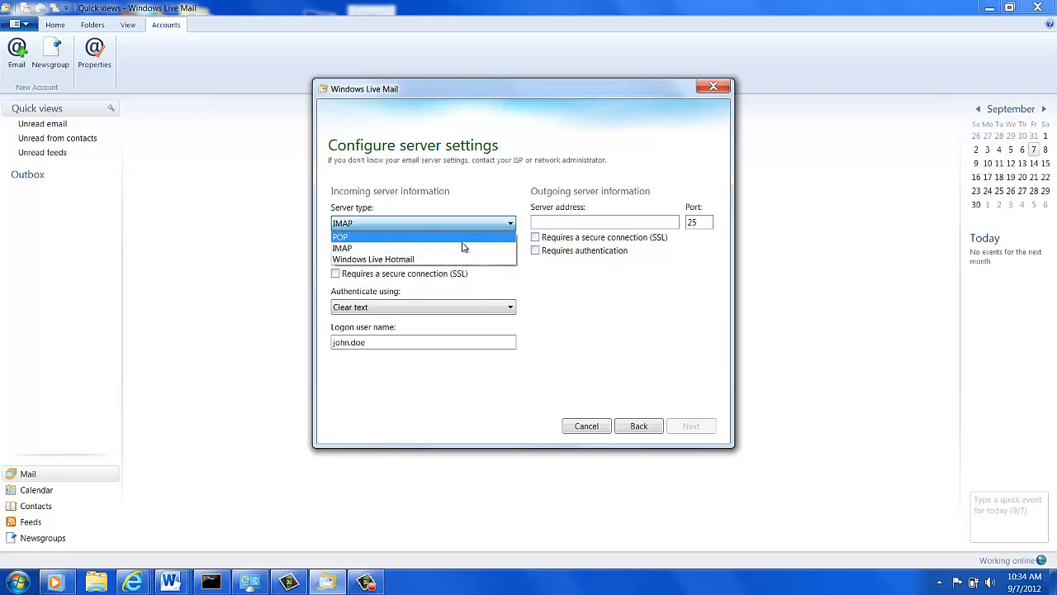
click(435, 237)
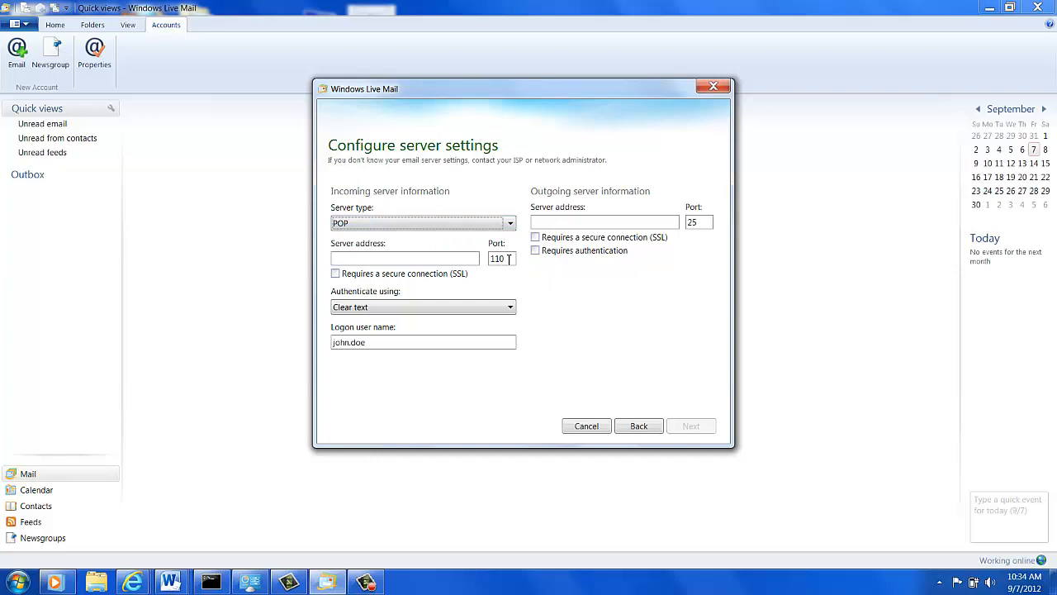
click(335, 275)
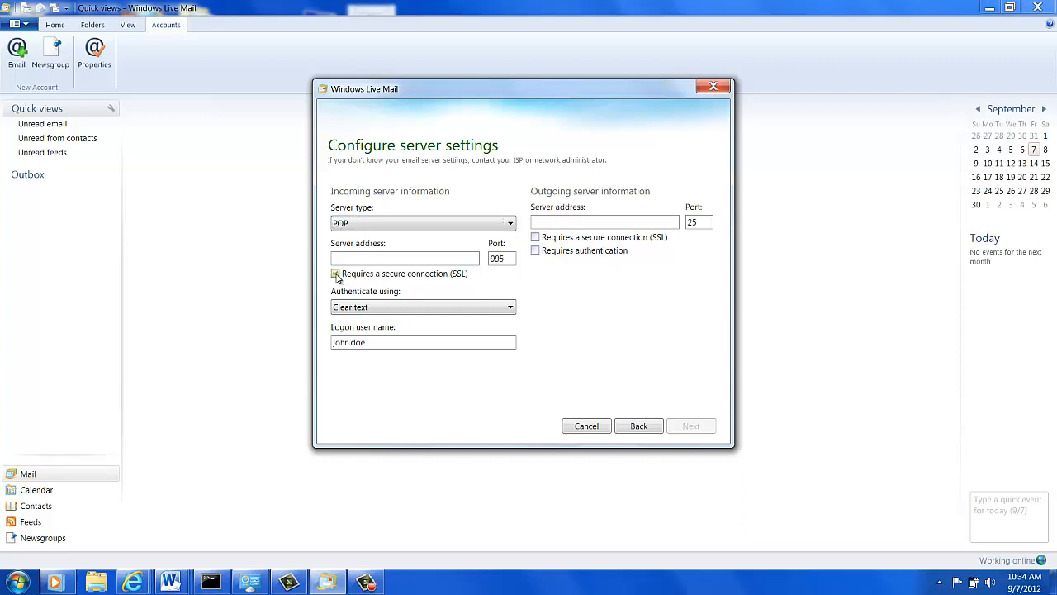
click(335, 275)
click(502, 223)
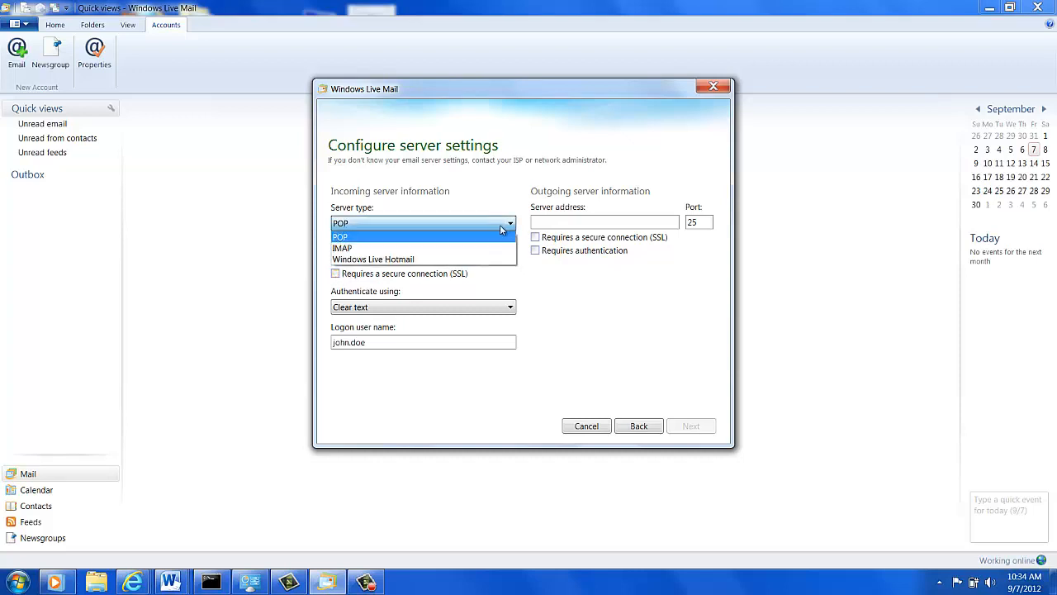
click(427, 248)
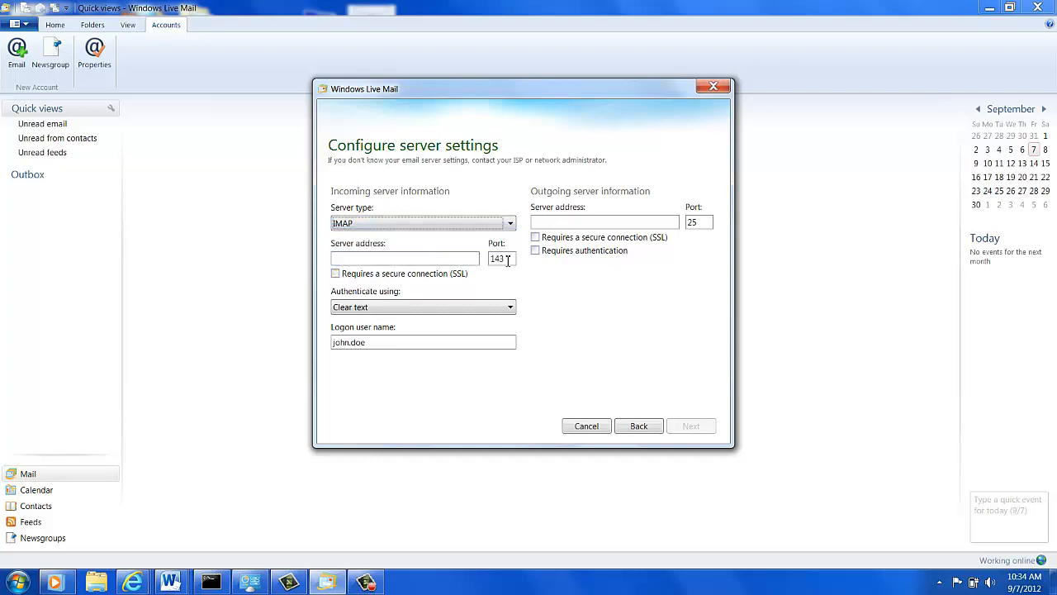
click(336, 275)
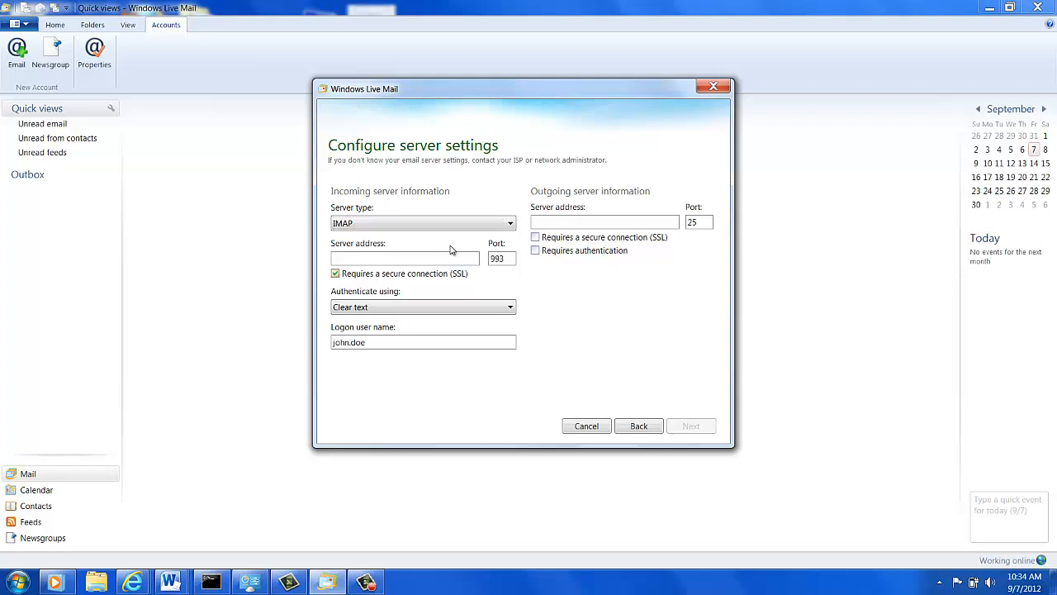
click(336, 274)
click(510, 224)
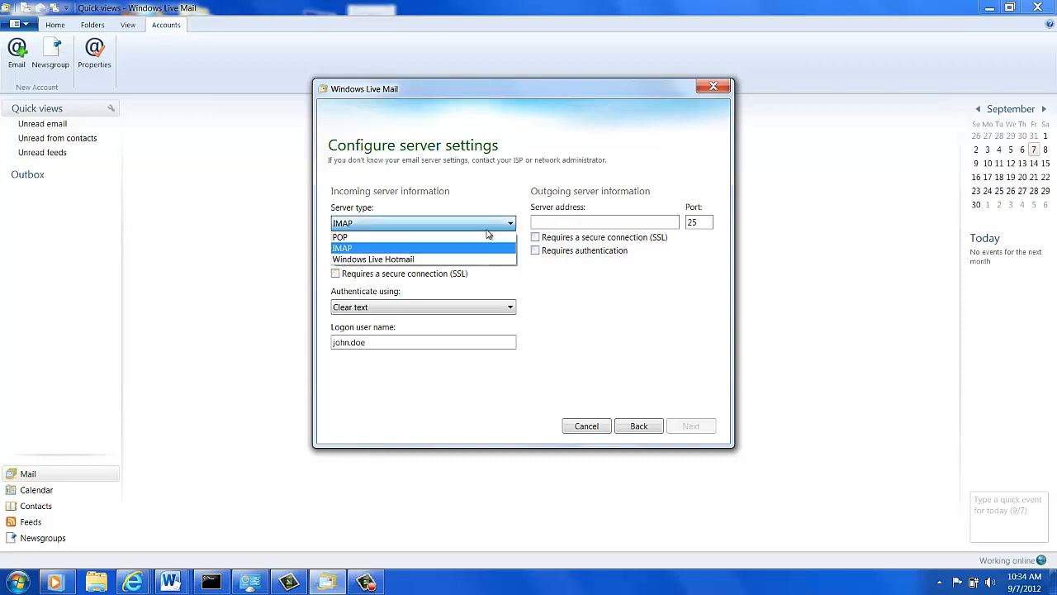
click(403, 237)
click(392, 258)
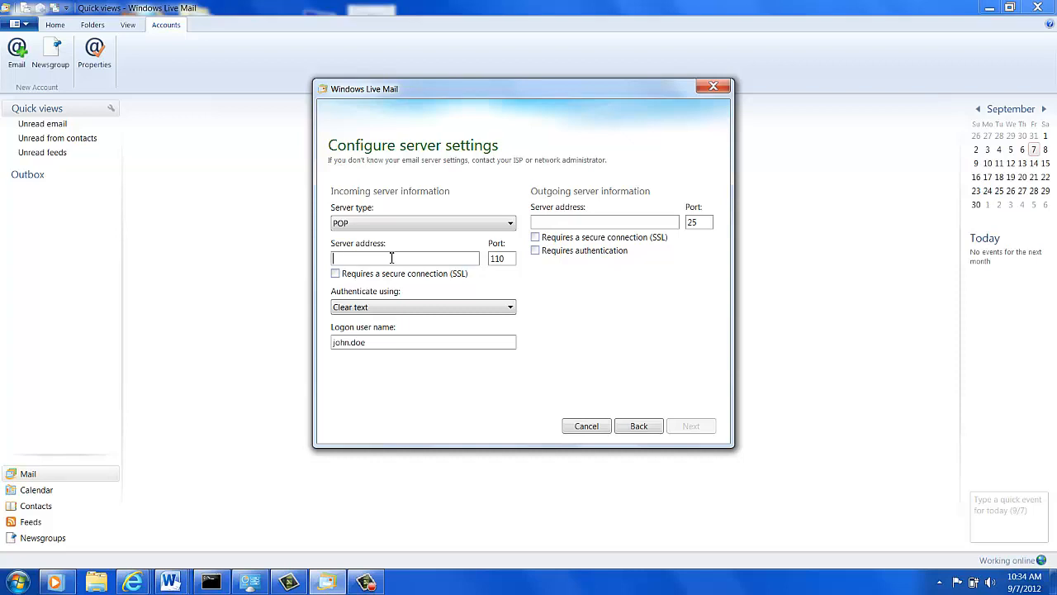
Enter mail.mvdsl.com as the incoming server and require SSL for incoming POP on port 995
text(mail.mvdsl.com)
click(335, 274)
text(mail.mvdsl.com)
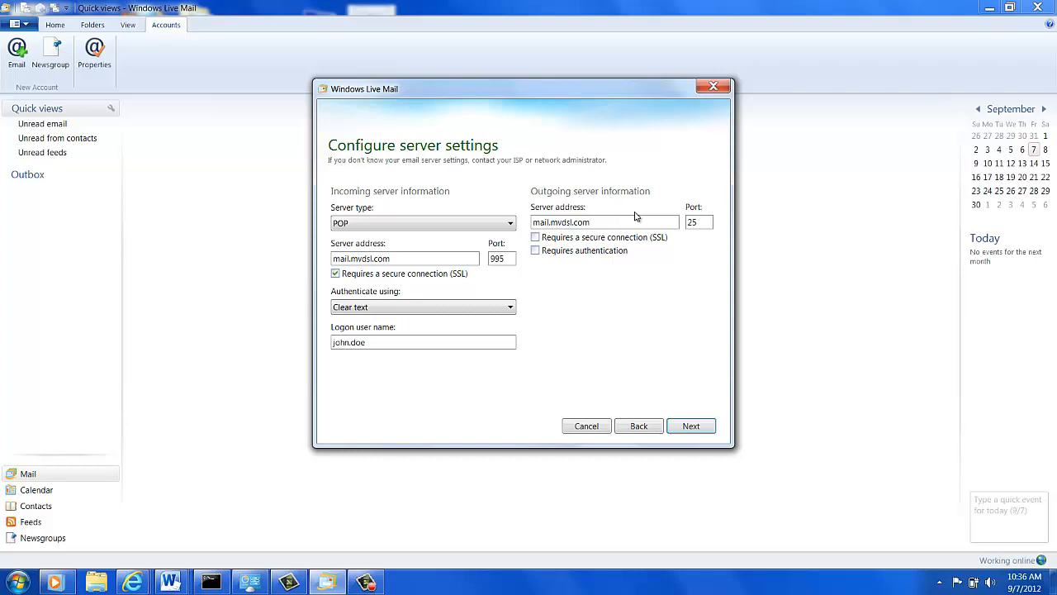
click(601, 223)
Require outgoing authentication, change the outgoing port from 25 to 465, and finish adding the account
click(536, 251)
drag(708, 222, 684, 227)
text(465)
click(687, 429)
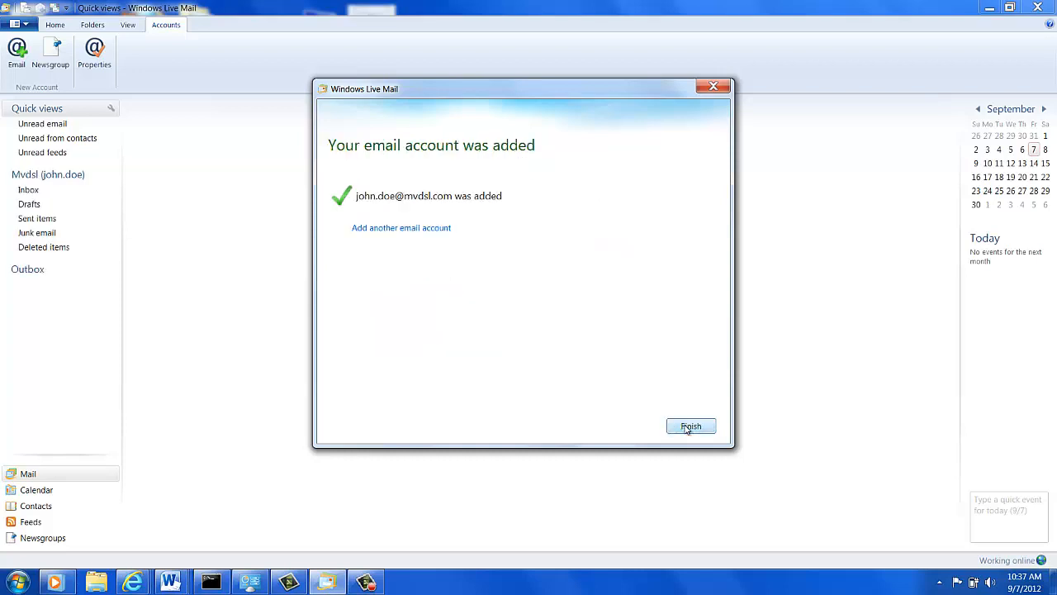
Send a test message with subject Test2 to the new account's address, then run Send/Receive
click(690, 426)
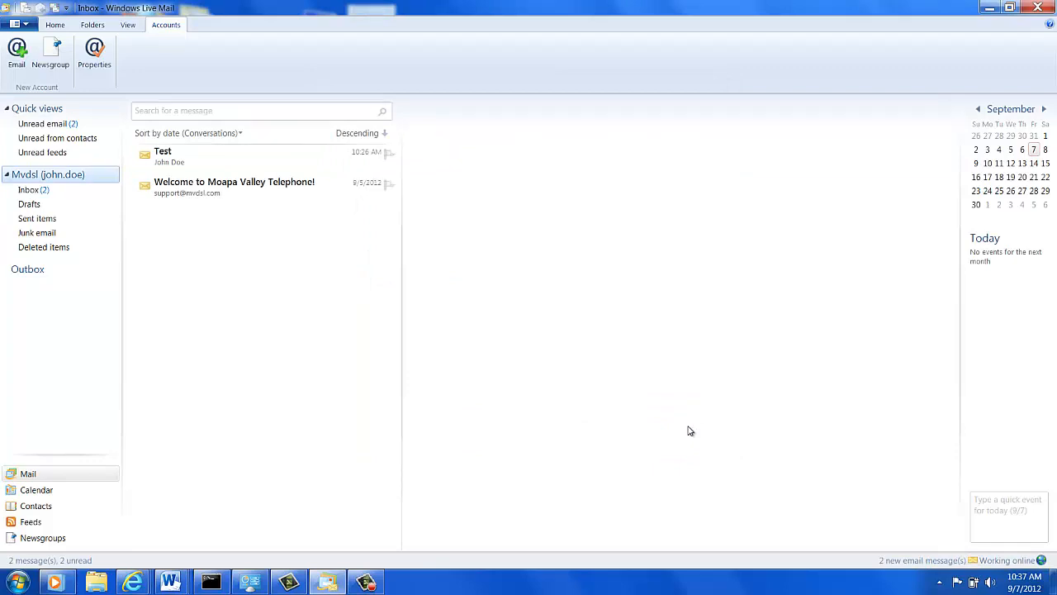
click(56, 28)
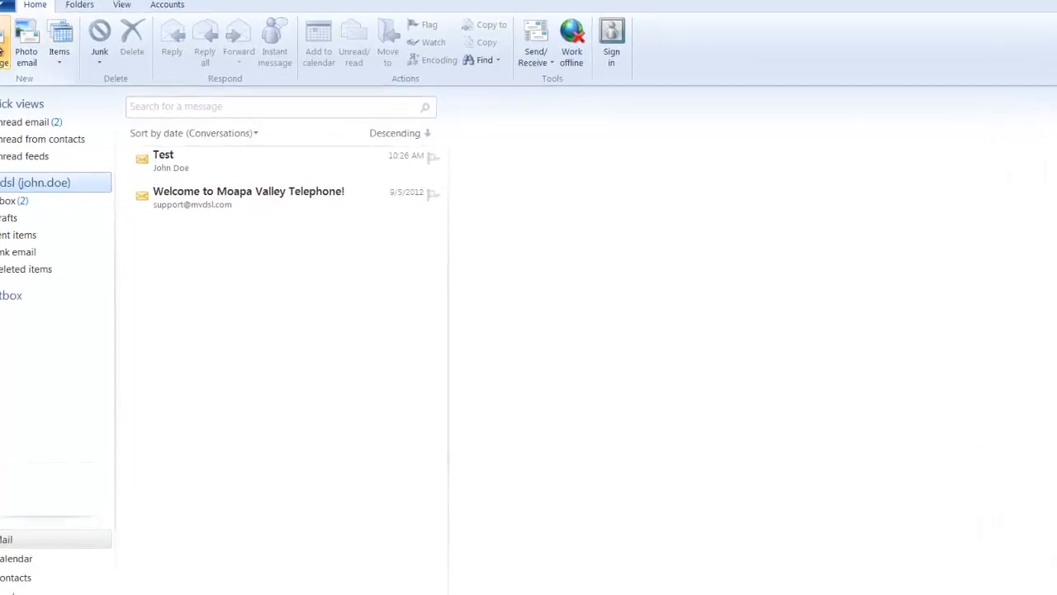
click(4, 46)
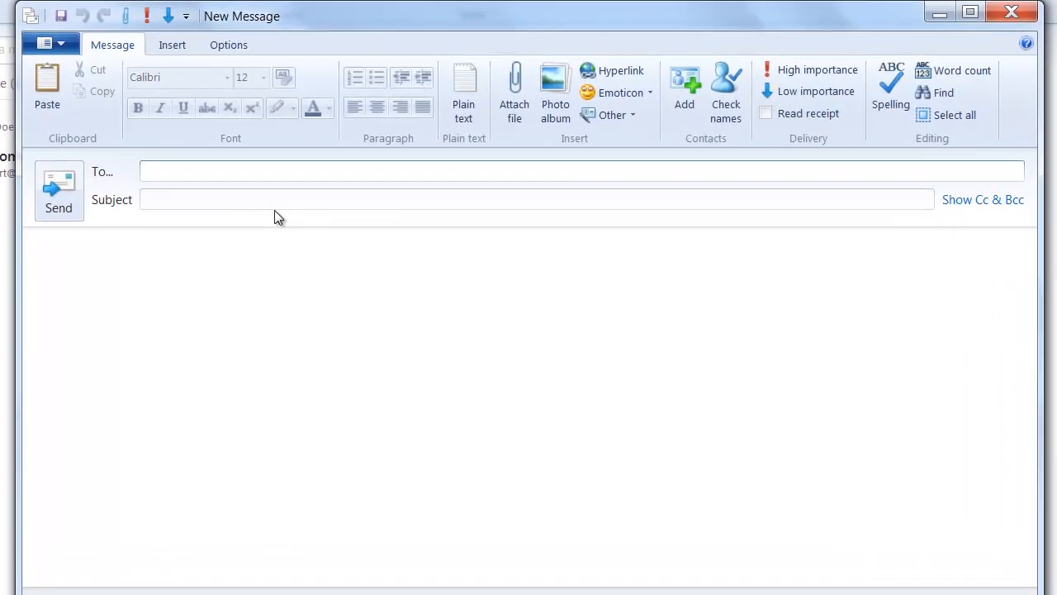
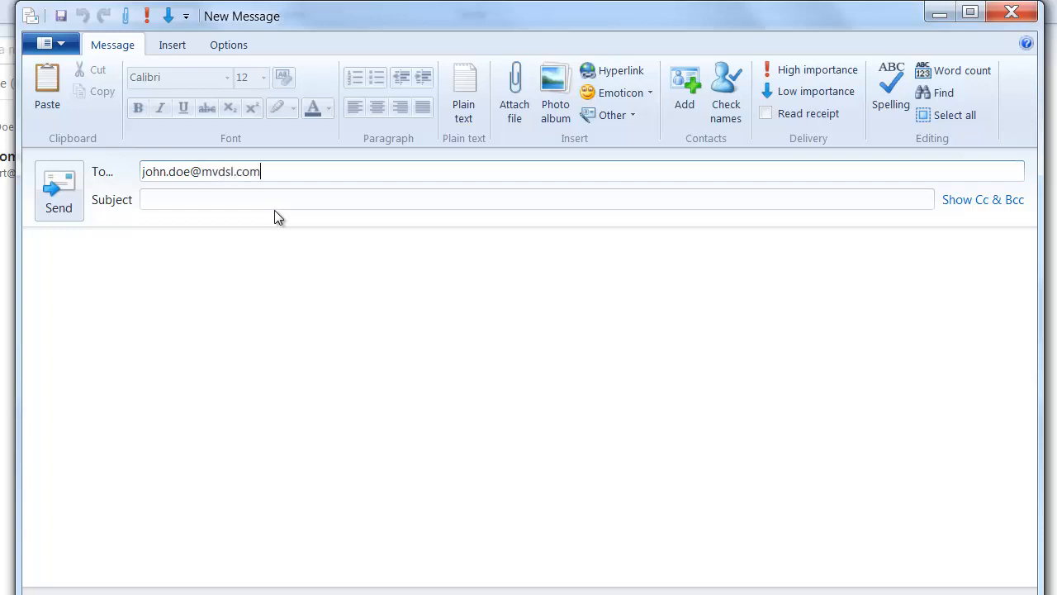
key(Tab)
text(Test)
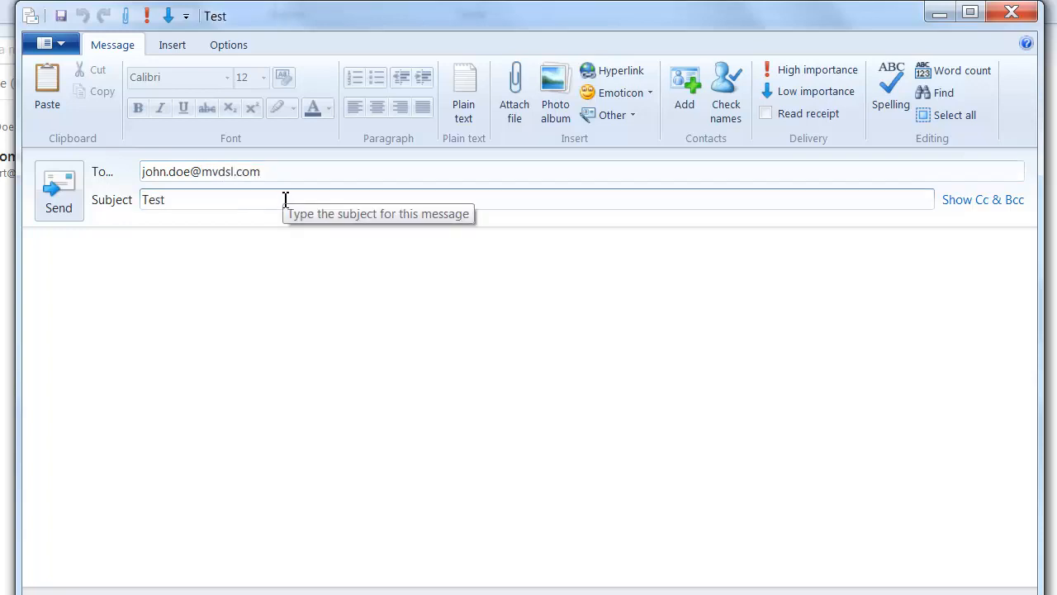
text(2)
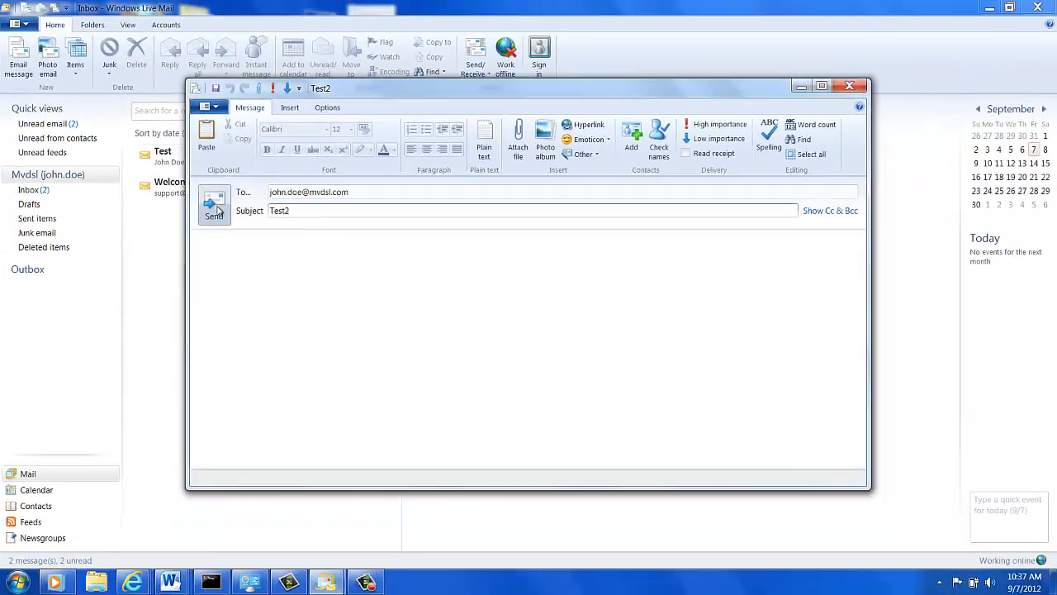
click(214, 206)
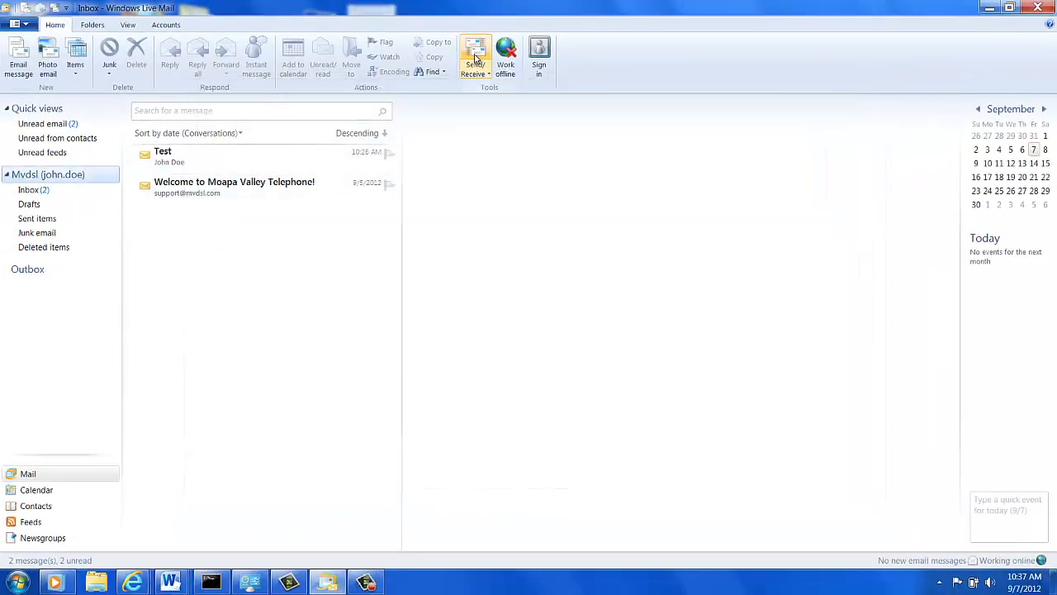
click(475, 56)
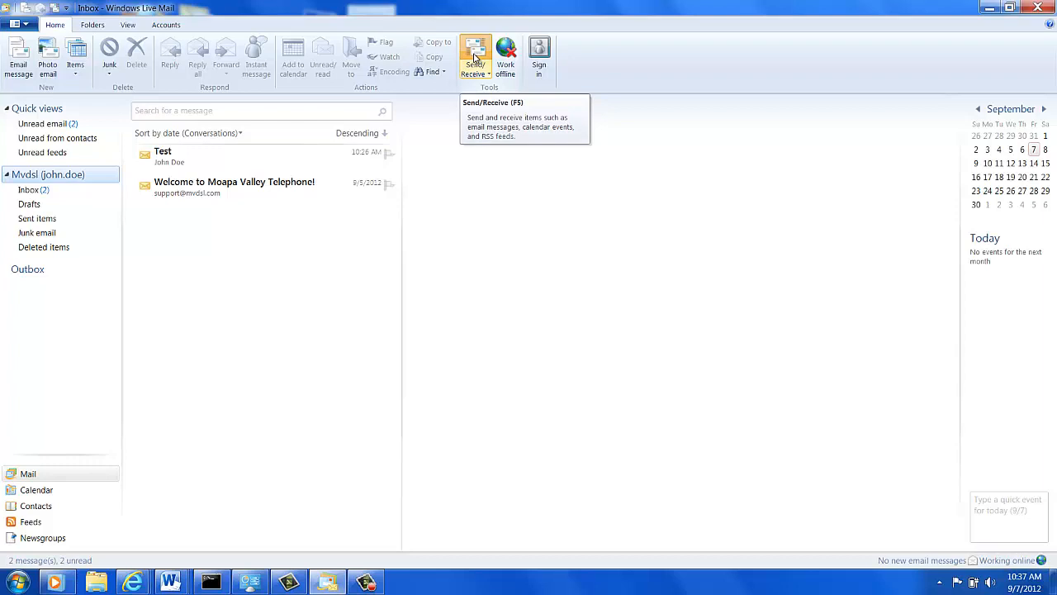